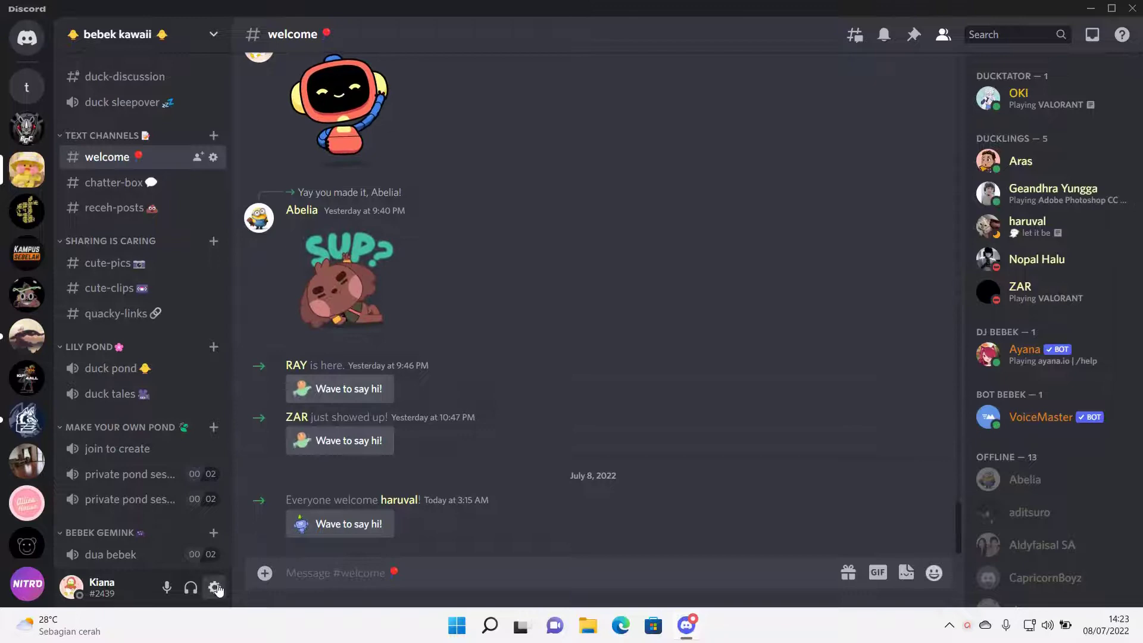
# Step: Enter Server Settings for the bebek kawaii server from the server name menu
pyautogui.click(212, 35)
pyautogui.click(178, 132)
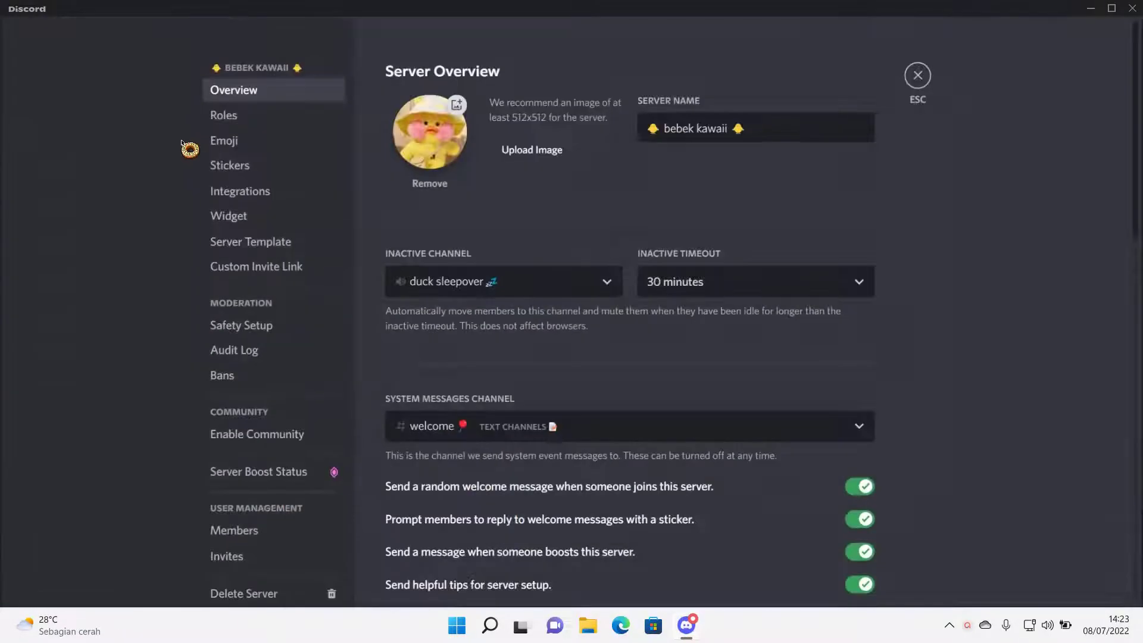
# Step: On the Roles page, drag bot bebek above dj bebek and save the new order
pyautogui.click(265, 120)
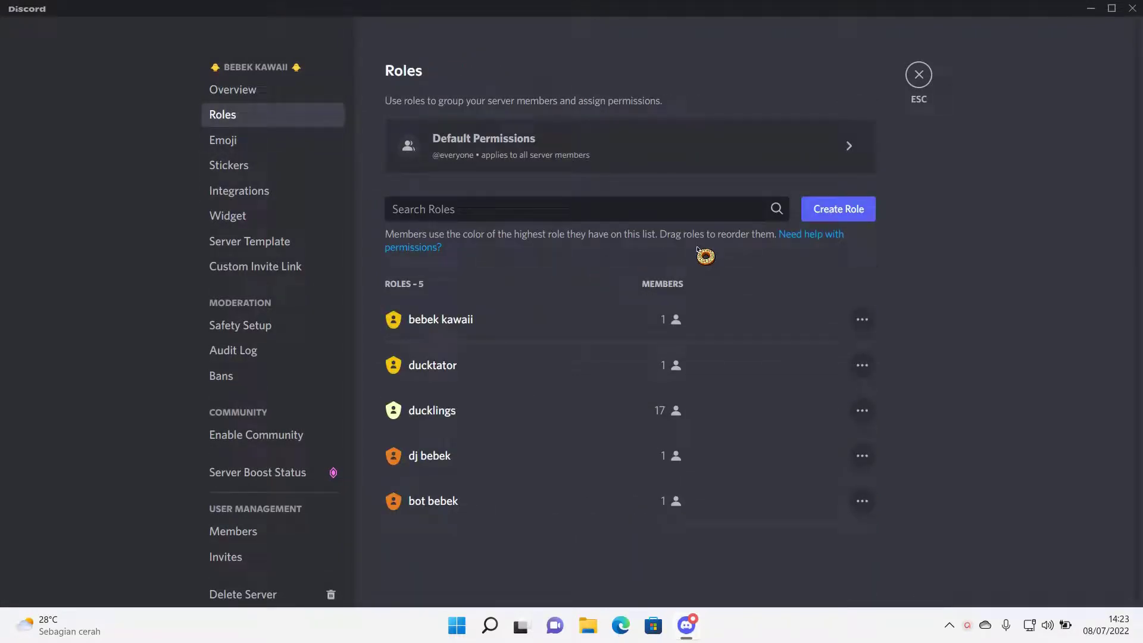
pyautogui.moveTo(433, 501)
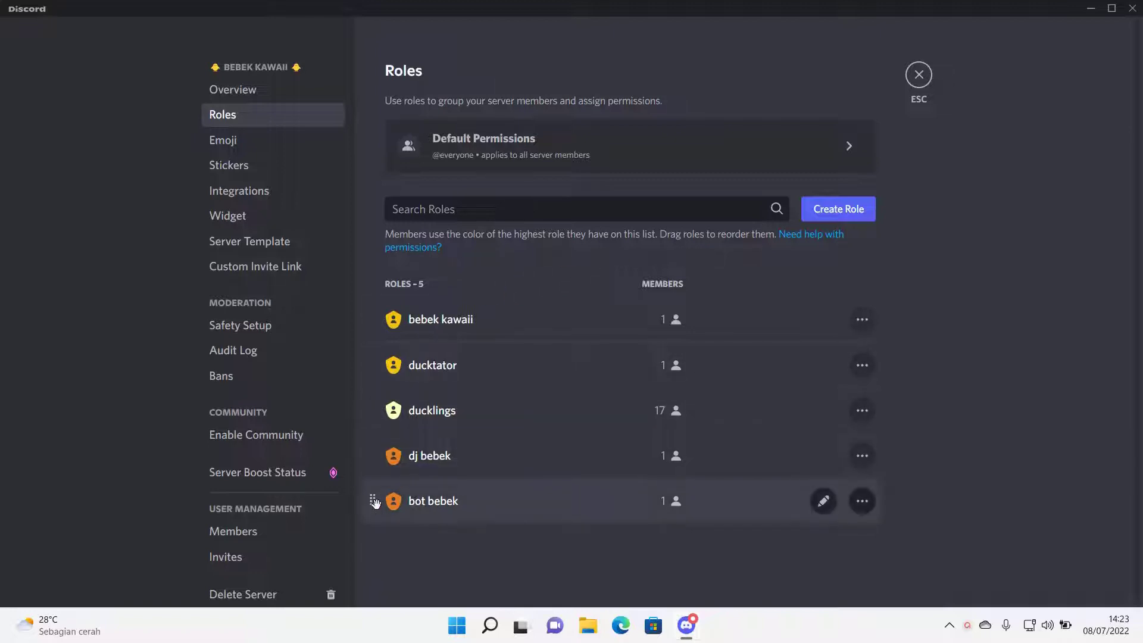
pyautogui.moveTo(372, 506); pyautogui.dragTo(373, 450)
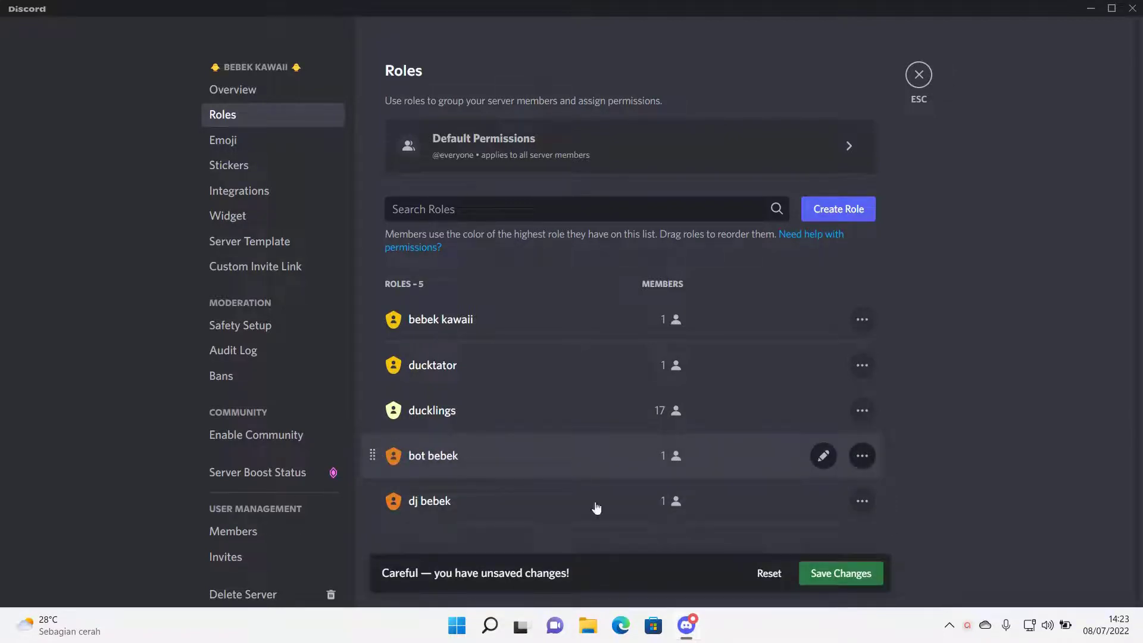
pyautogui.click(857, 573)
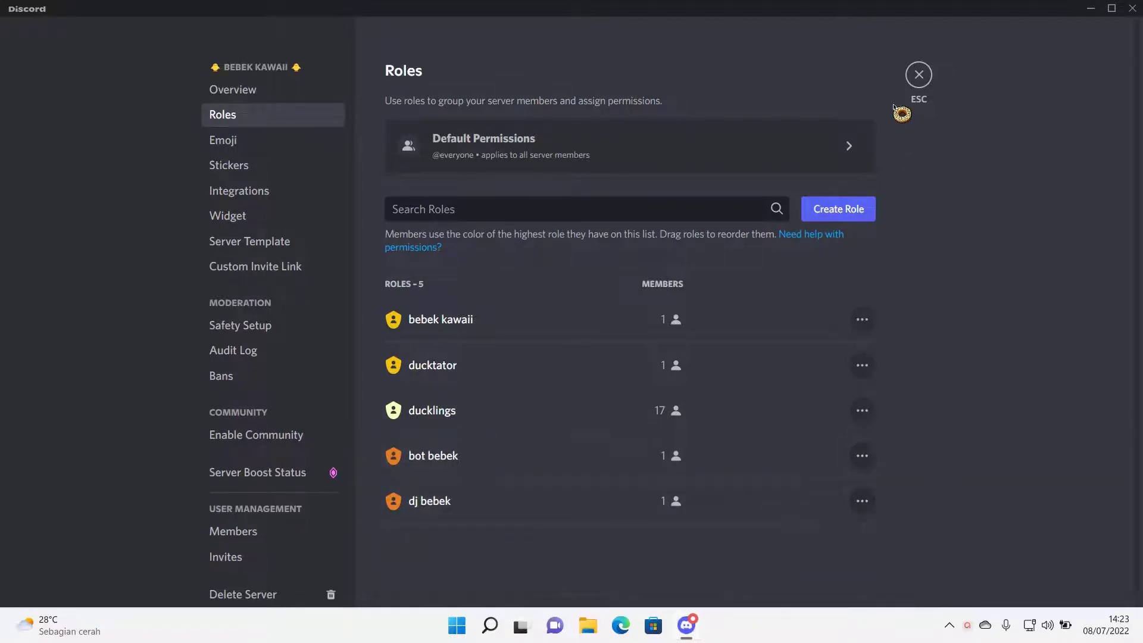
# Step: Close Server Settings to return to the welcome channel's member list
pyautogui.click(918, 77)
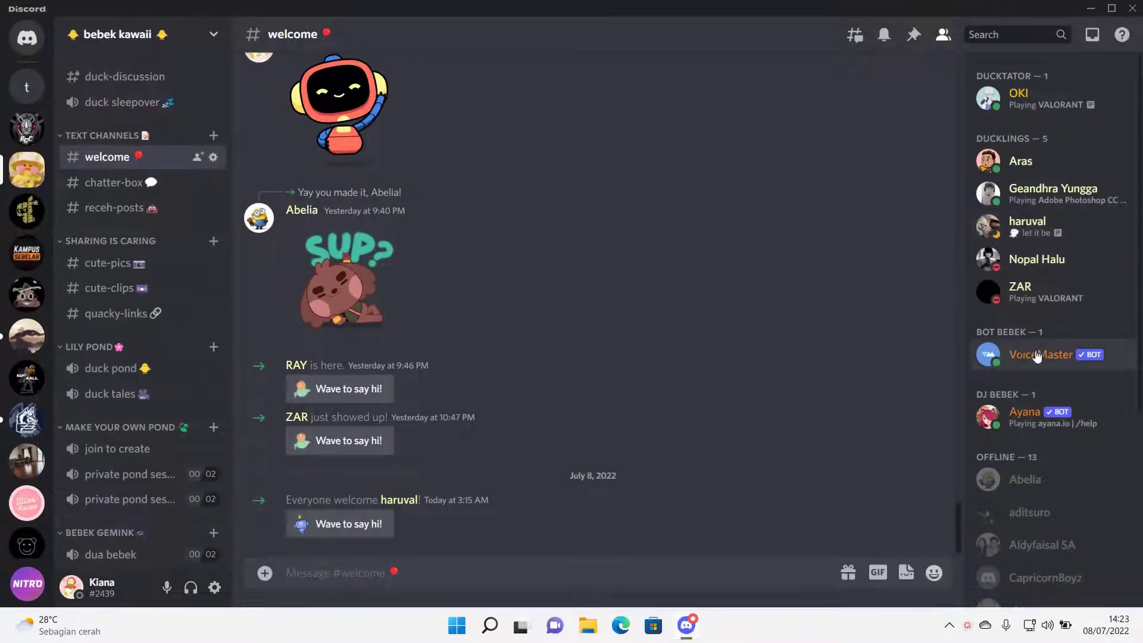